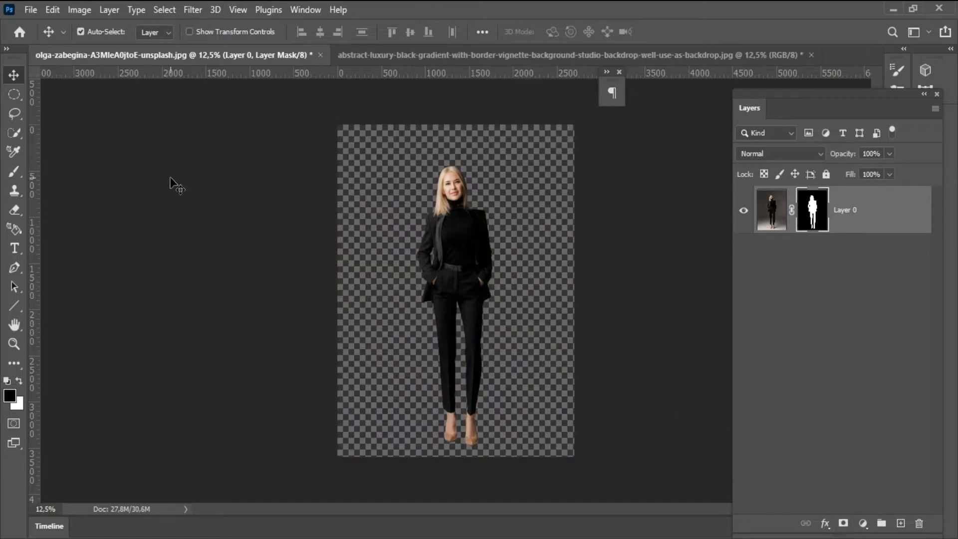
# - Bring the masked woman into the studio backdrop document and scale her to 84.64%, standing on the backdrop's floor
pyautogui.moveTo(473, 248); pyautogui.dragTo(428, 220)
pyautogui.moveTo(432, 259); pyautogui.dragTo(452, 285)
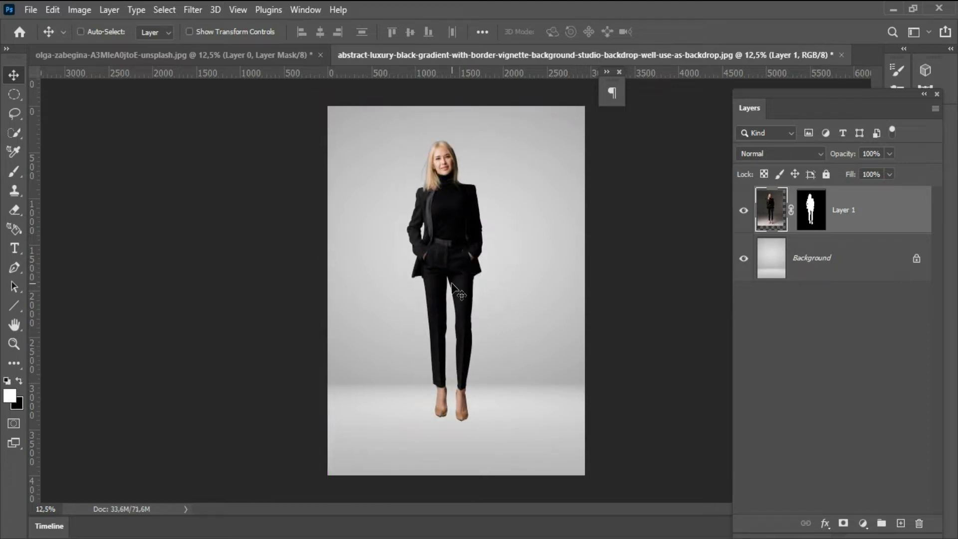
pyautogui.click(51, 10)
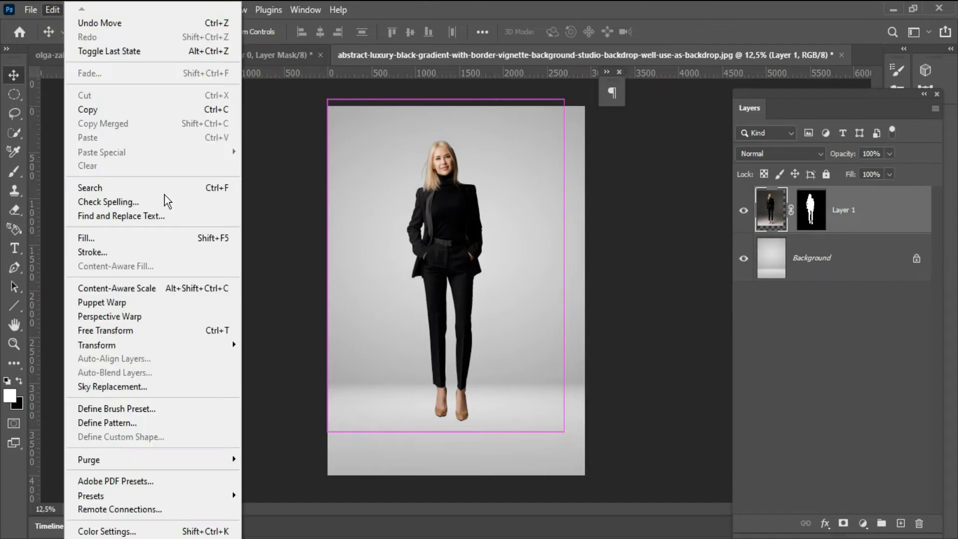
pyautogui.click(212, 330)
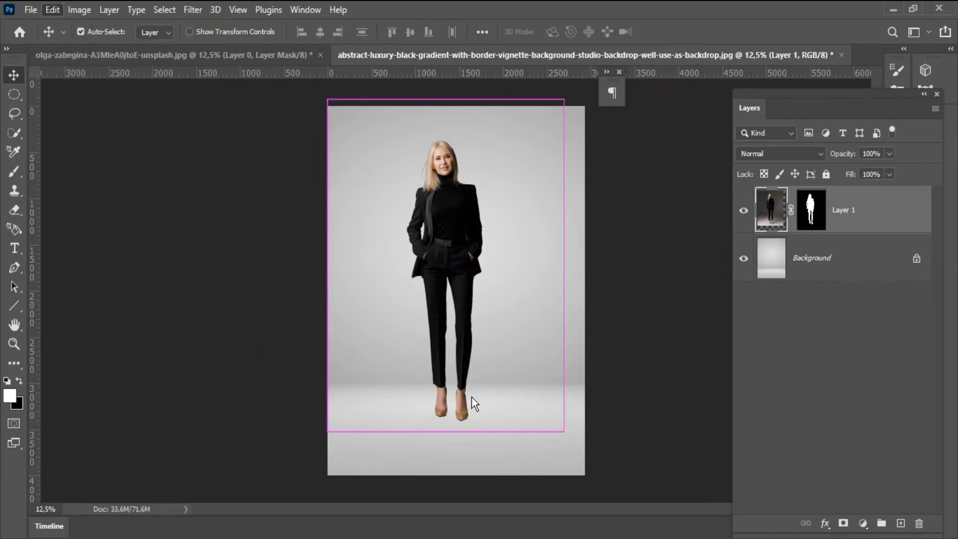
pyautogui.moveTo(564, 431); pyautogui.dragTo(541, 390)
pyautogui.moveTo(488, 328); pyautogui.dragTo(477, 349)
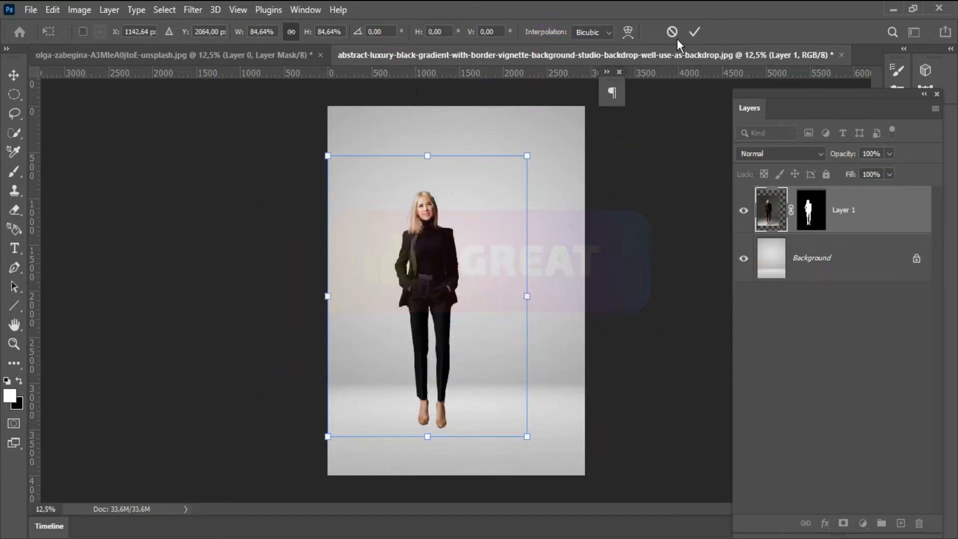
pyautogui.click(697, 31)
# - Duplicate Layer 1 and apply the layer mask on the copy
pyautogui.moveTo(886, 210); pyautogui.dragTo(901, 522)
pyautogui.rightClick(669, 142)
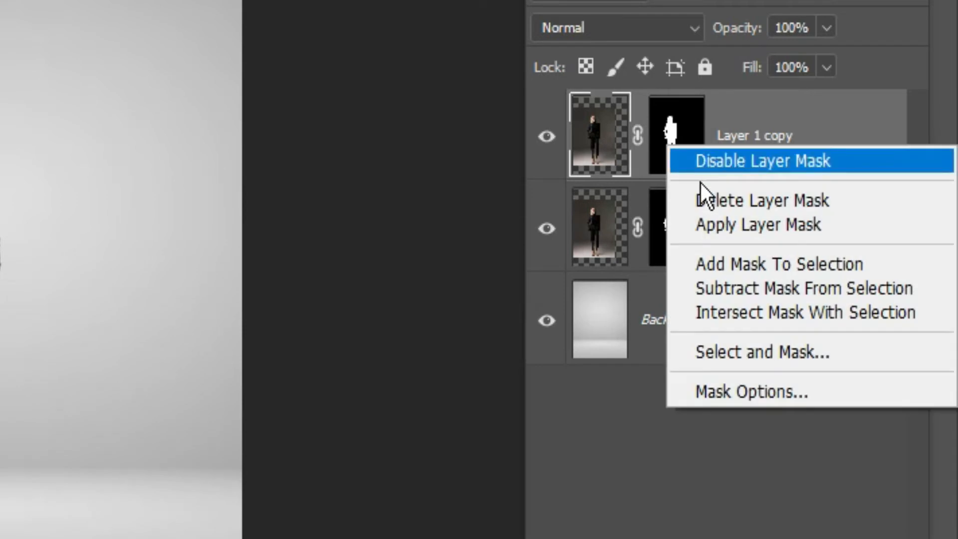
pyautogui.click(711, 227)
# - Place Layer 1 copy beneath Layer 1 and hide Layer 1
pyautogui.moveTo(717, 145); pyautogui.dragTo(734, 267)
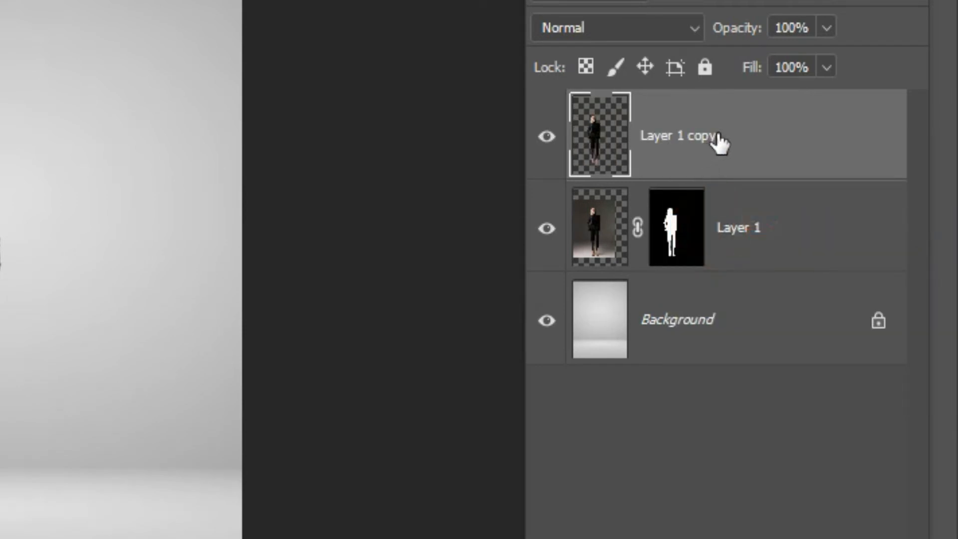
pyautogui.moveTo(841, 278); pyautogui.dragTo(841, 290)
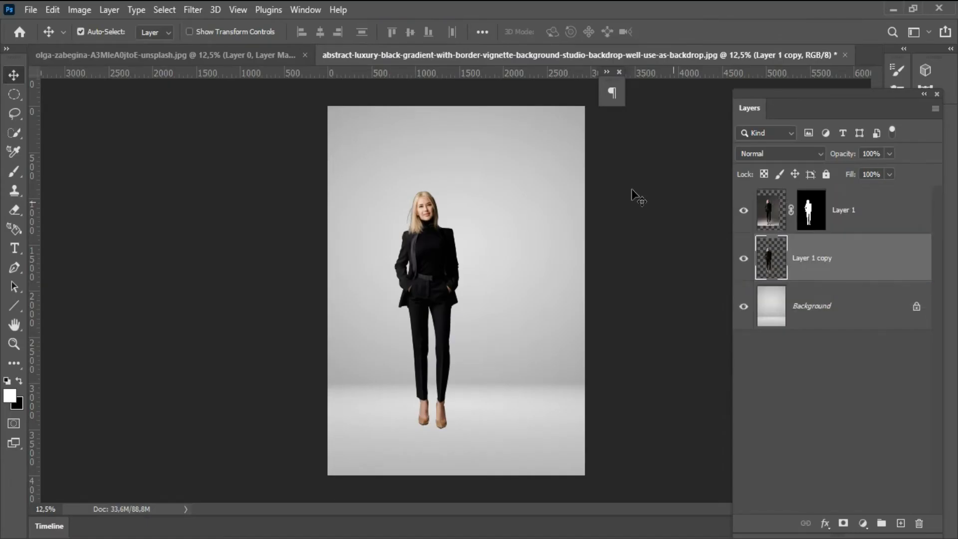
pyautogui.click(744, 211)
# - Turn Layer 1 copy into a solid black silhouette by lowering its lightness with Hue/Saturation, and show Layer 1 again
pyautogui.click(73, 11)
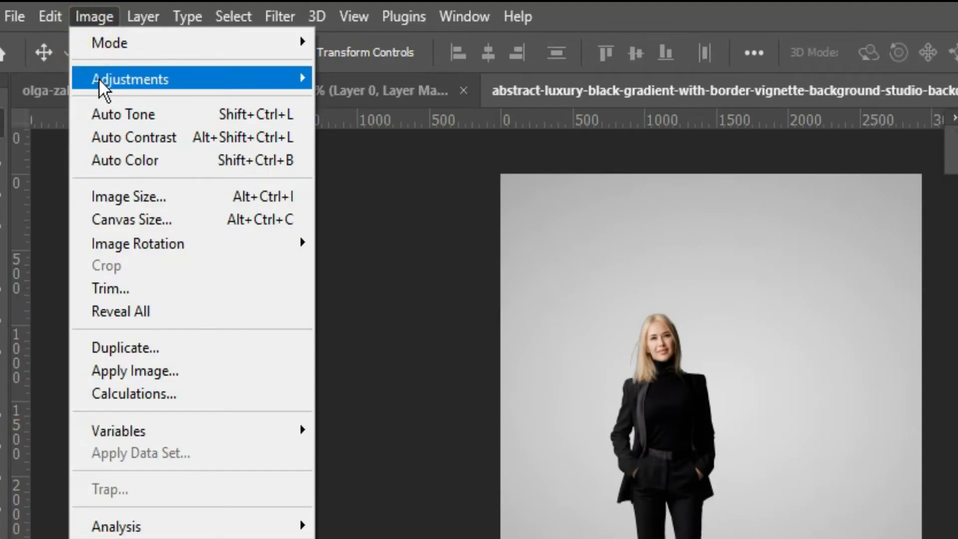
pyautogui.moveTo(83, 47)
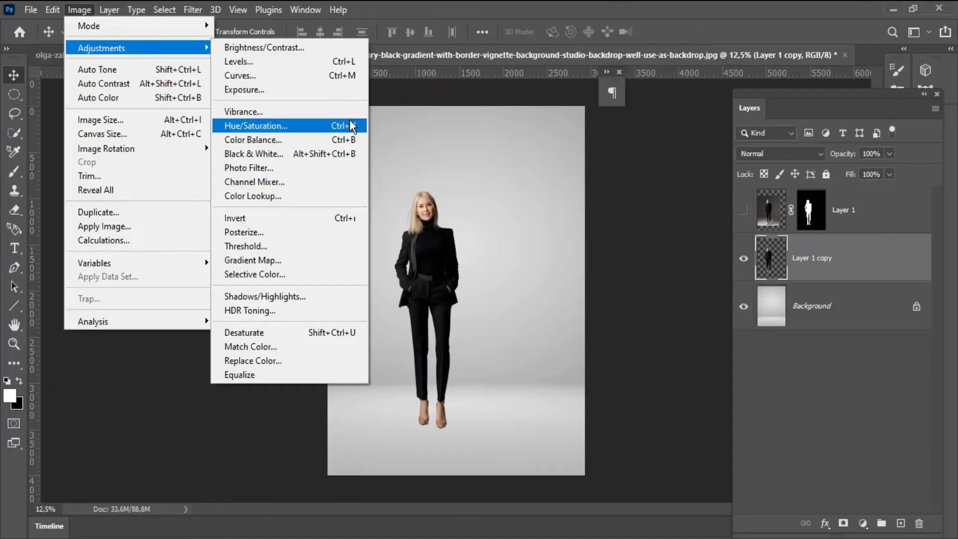
pyautogui.press('Escape')
pyautogui.moveTo(720, 227); pyautogui.dragTo(633, 228)
pyautogui.click(907, 85)
pyautogui.click(743, 214)
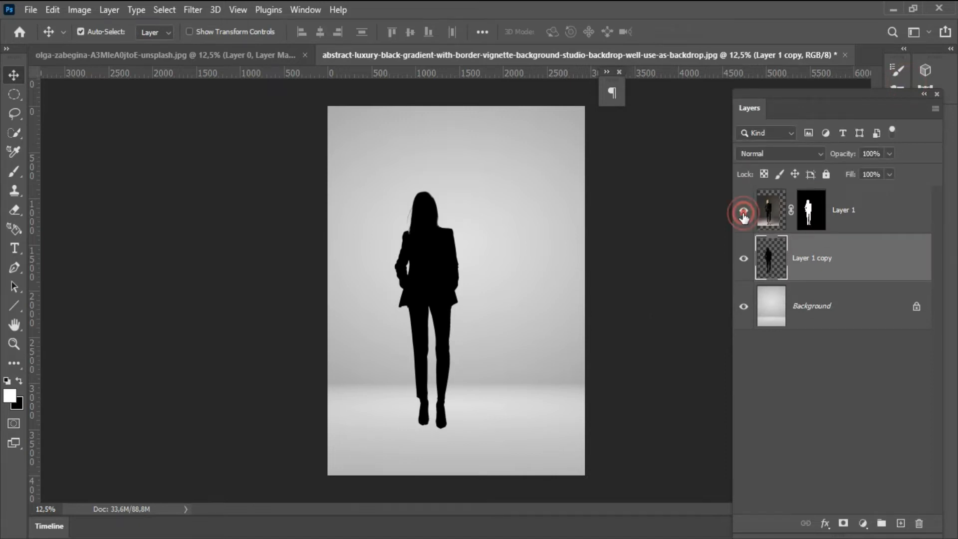
# - Lay out two connected Perspective Warp planes over Layer 1 copy, one for the wall and one for the floor, meeting at the floor line
pyautogui.click(52, 9)
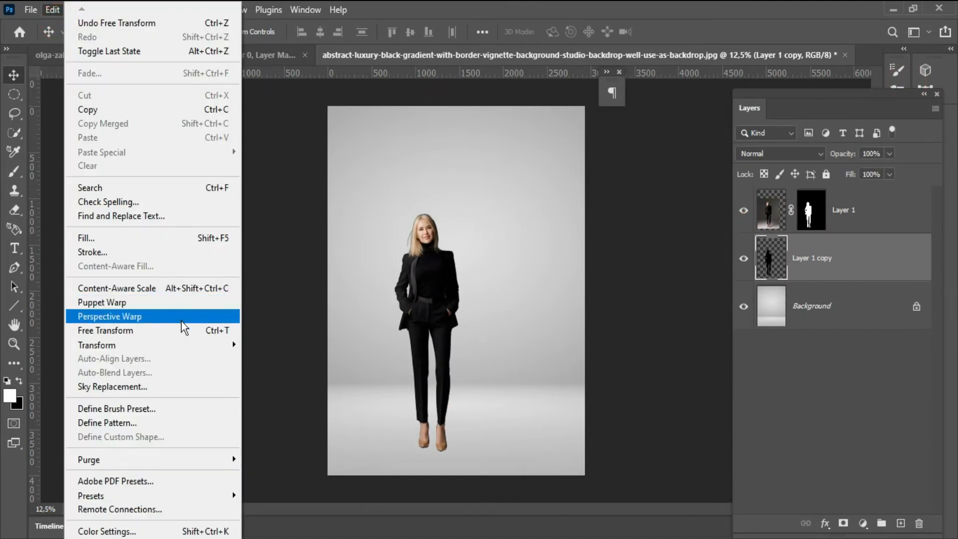
pyautogui.click(181, 319)
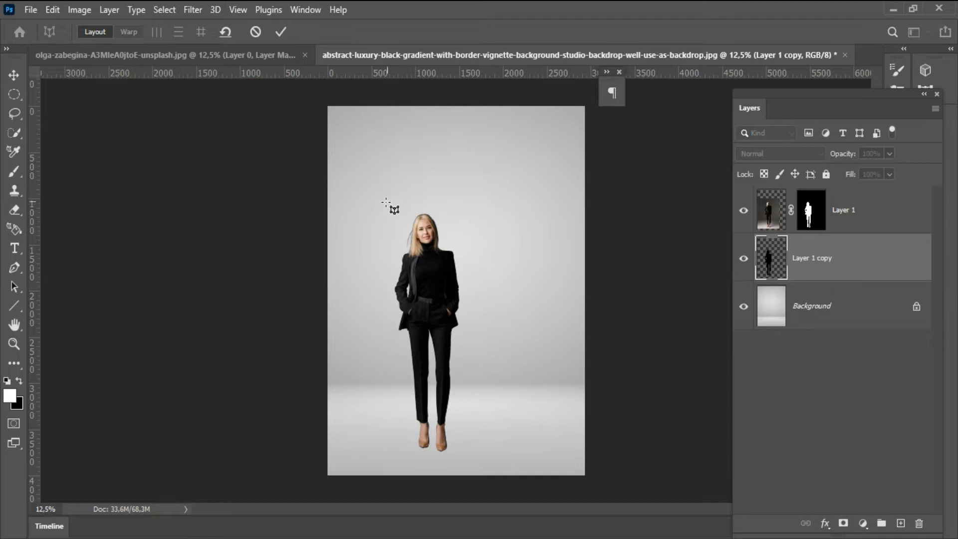
pyautogui.moveTo(376, 201); pyautogui.dragTo(489, 380)
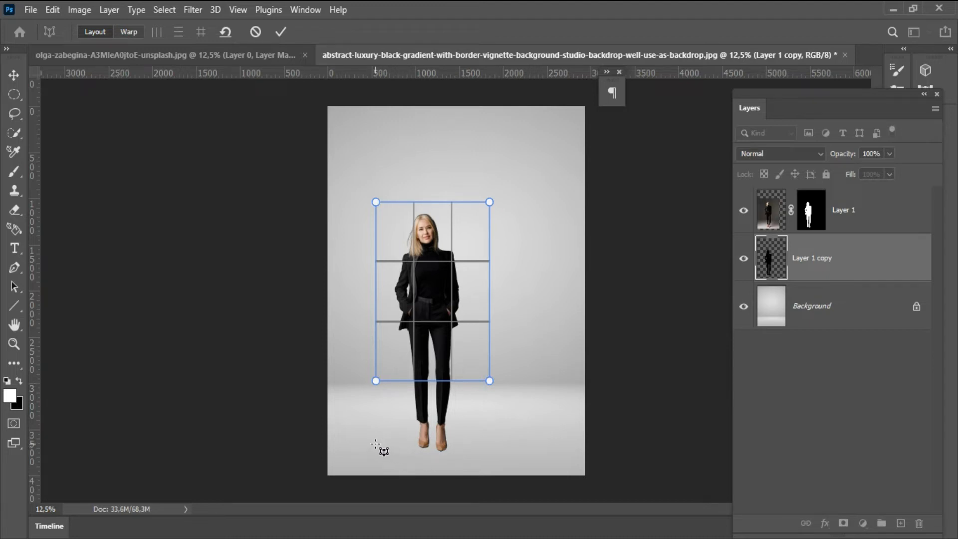
pyautogui.moveTo(375, 444); pyautogui.dragTo(489, 380)
pyautogui.moveTo(442, 444); pyautogui.dragTo(443, 451)
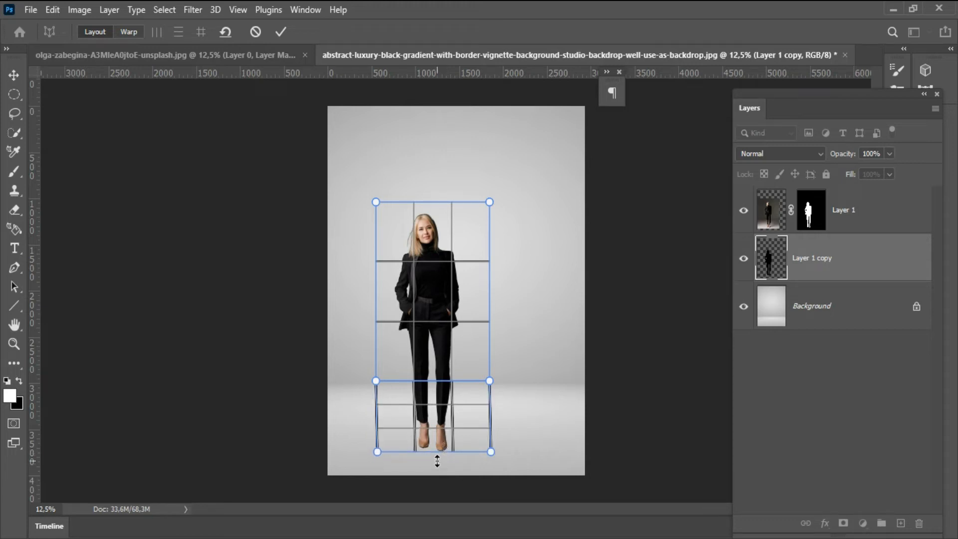
pyautogui.moveTo(417, 451); pyautogui.dragTo(419, 456)
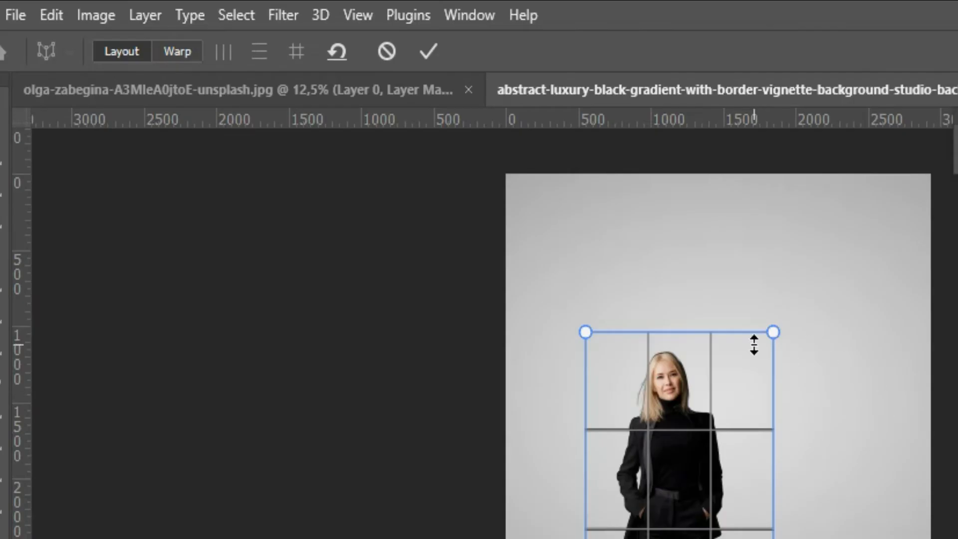
# - Warp the planes so the silhouette slants across the floor from the woman's feet and rises on the wall beside her
pyautogui.click(171, 50)
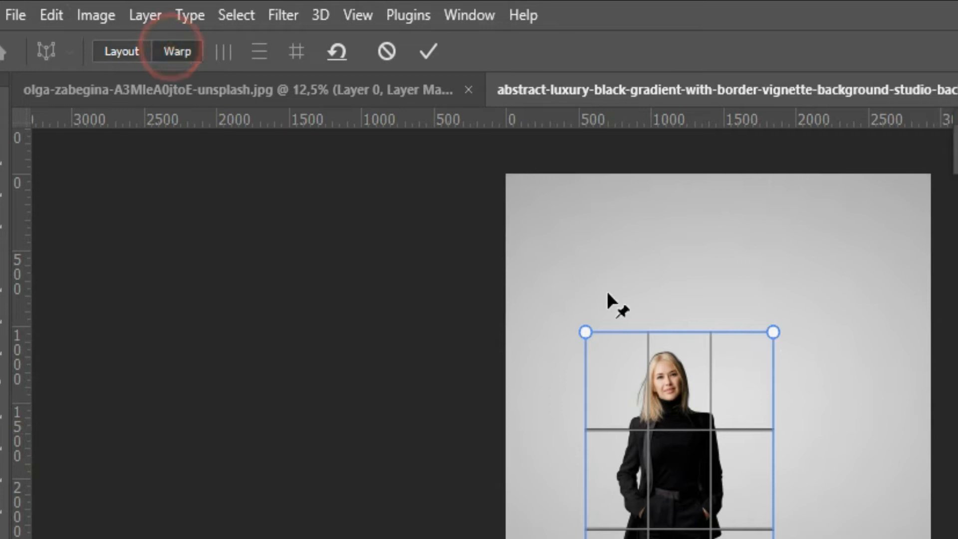
pyautogui.moveTo(376, 202); pyautogui.dragTo(438, 233)
pyautogui.moveTo(490, 208); pyautogui.dragTo(533, 247)
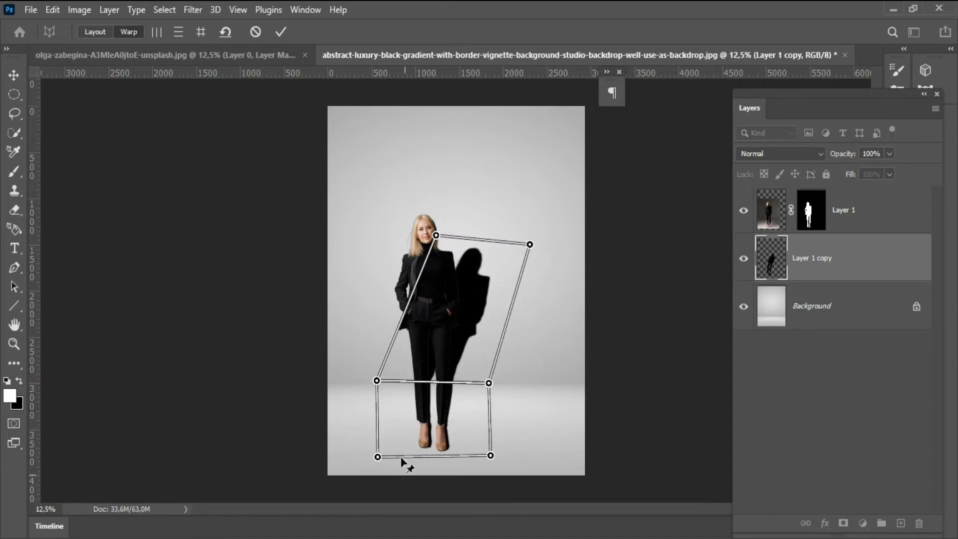
pyautogui.moveTo(380, 380); pyautogui.dragTo(436, 377)
pyautogui.moveTo(495, 379); pyautogui.dragTo(520, 390)
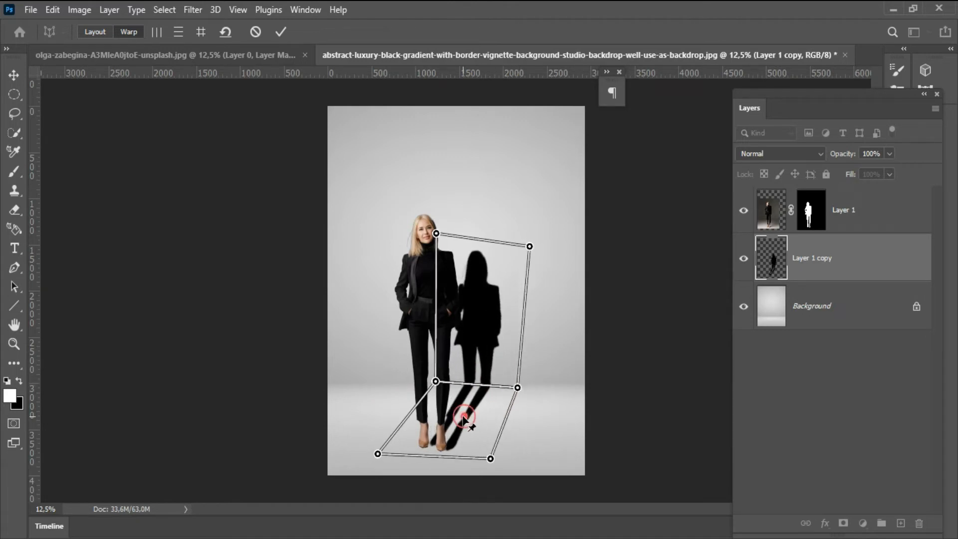
pyautogui.moveTo(373, 453); pyautogui.dragTo(353, 459)
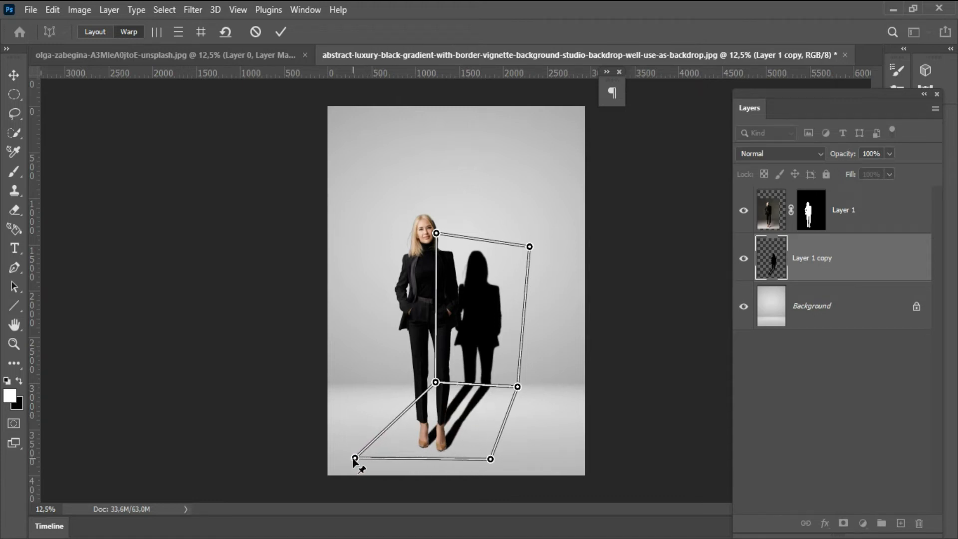
# - Lean the wall plane further away from the woman, level the floor plane's front edge, and apply the perspective warp
pyautogui.moveTo(436, 233); pyautogui.dragTo(456, 237)
pyautogui.moveTo(530, 246); pyautogui.dragTo(548, 235)
pyautogui.hotkey('ctrl', 'z')
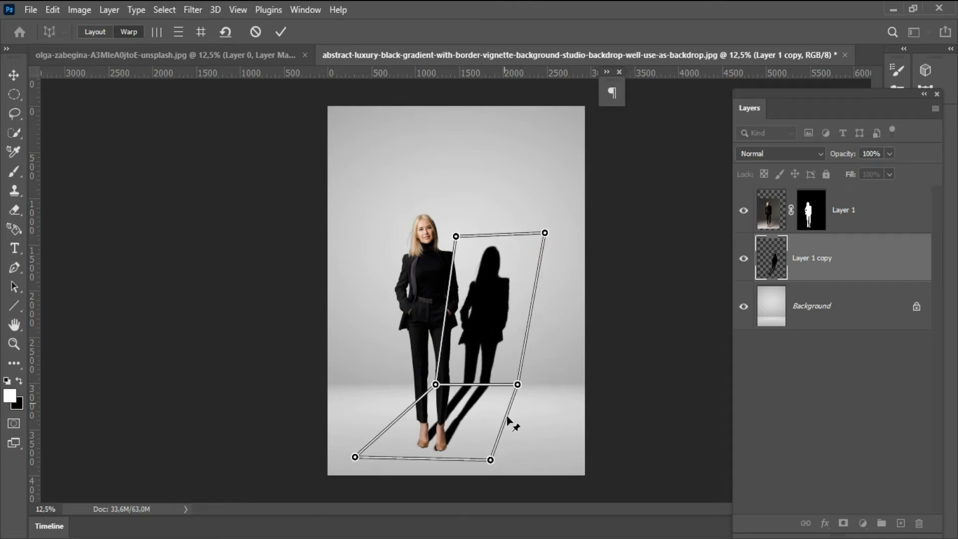
pyautogui.moveTo(490, 460); pyautogui.dragTo(492, 456)
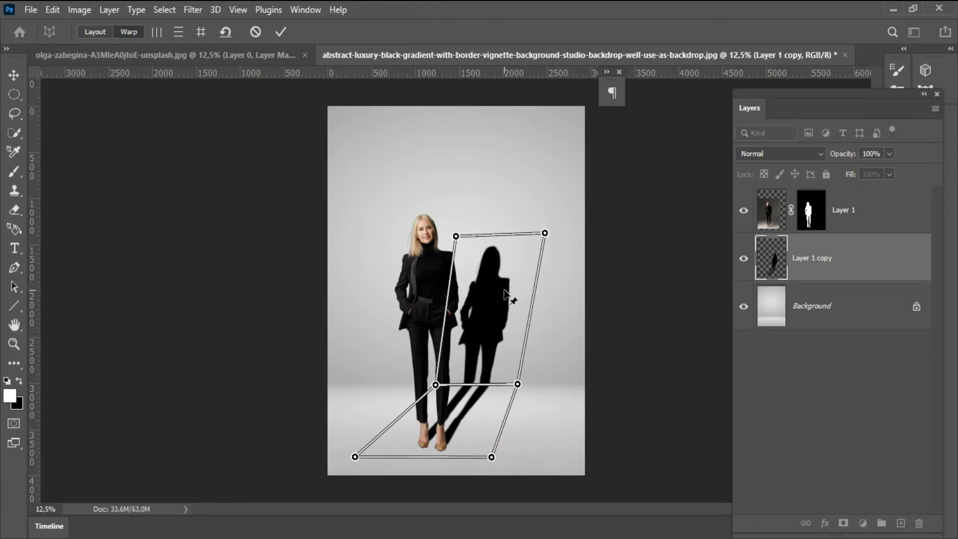
pyautogui.click(280, 32)
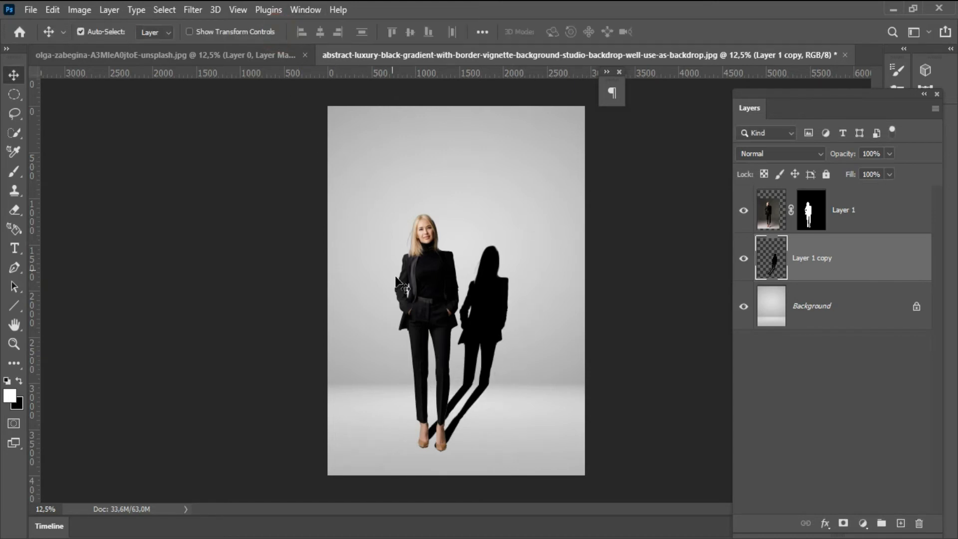
# - Apply a diagonal 47 px Tilt-Shift blur to the silhouette, keeping it sharper near the feet, and lower the layer's opacity
pyautogui.click(188, 12)
pyautogui.moveTo(347, 219)
pyautogui.click(392, 240)
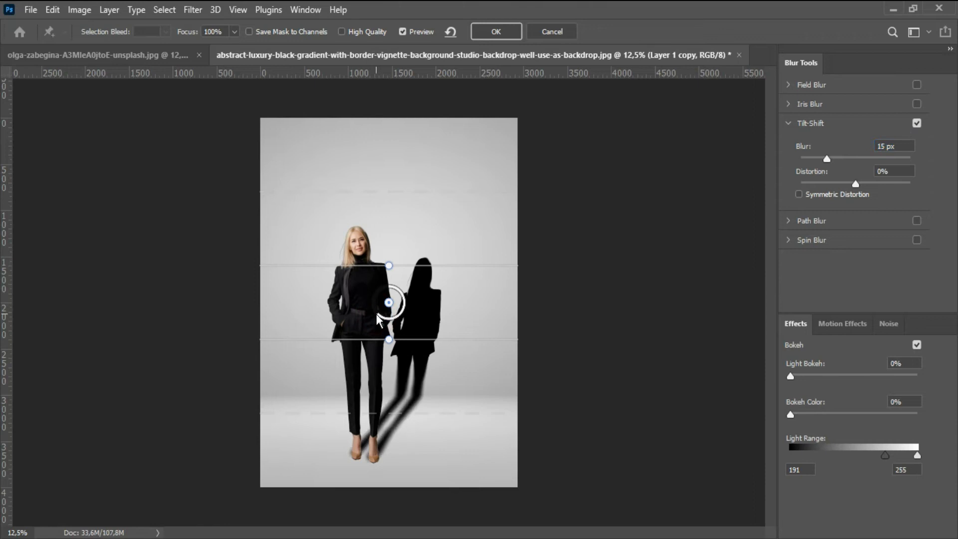
pyautogui.moveTo(391, 259); pyautogui.dragTo(347, 262)
pyautogui.moveTo(389, 302); pyautogui.dragTo(496, 418)
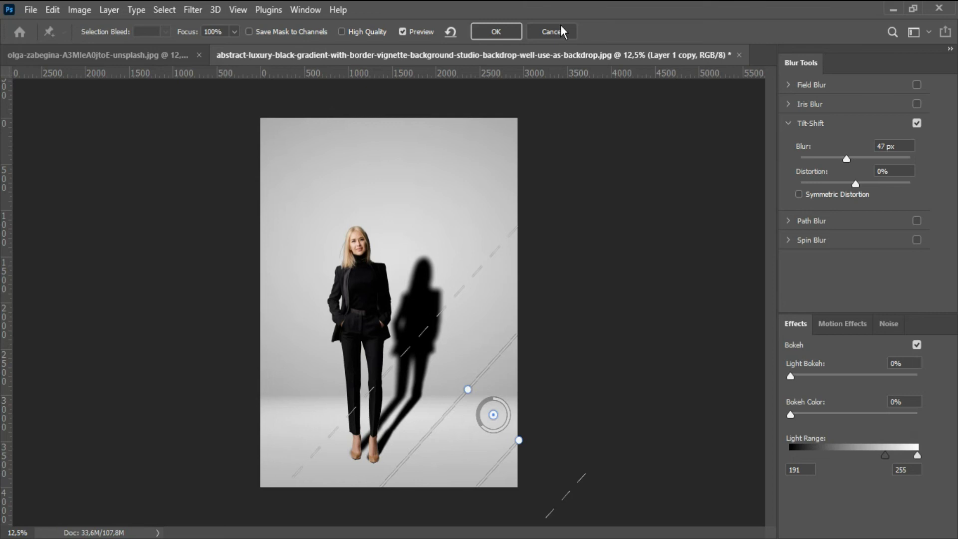
pyautogui.click(496, 32)
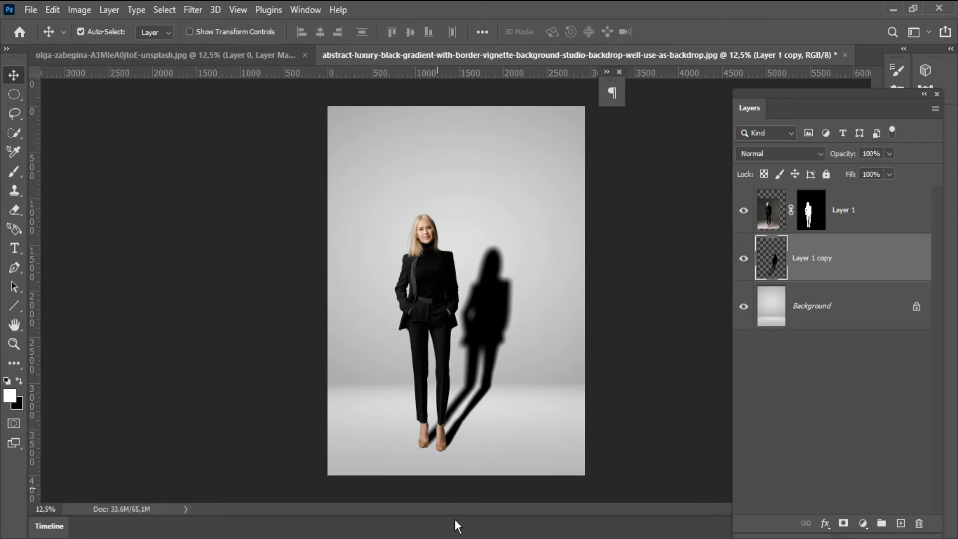
pyautogui.moveTo(888, 155); pyautogui.dragTo(863, 171)
# - Unlock the background layer and clip a duplicate of it, placed at the top of the layer stack, to Layer 1
pyautogui.click(852, 268)
pyautogui.click(852, 298)
pyautogui.click(916, 307)
pyautogui.moveTo(915, 306); pyautogui.dragTo(900, 523)
pyautogui.moveTo(831, 307); pyautogui.dragTo(815, 225)
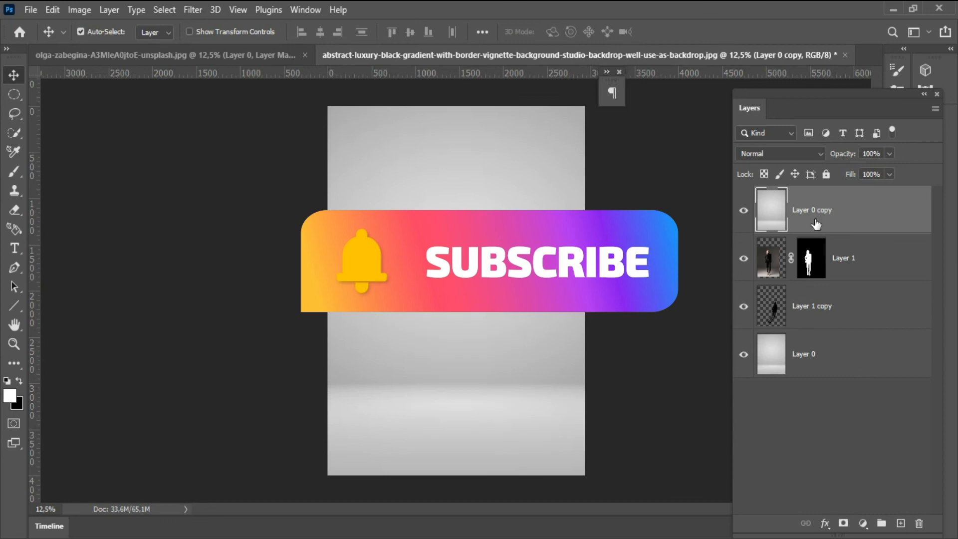
pyautogui.rightClick(891, 218)
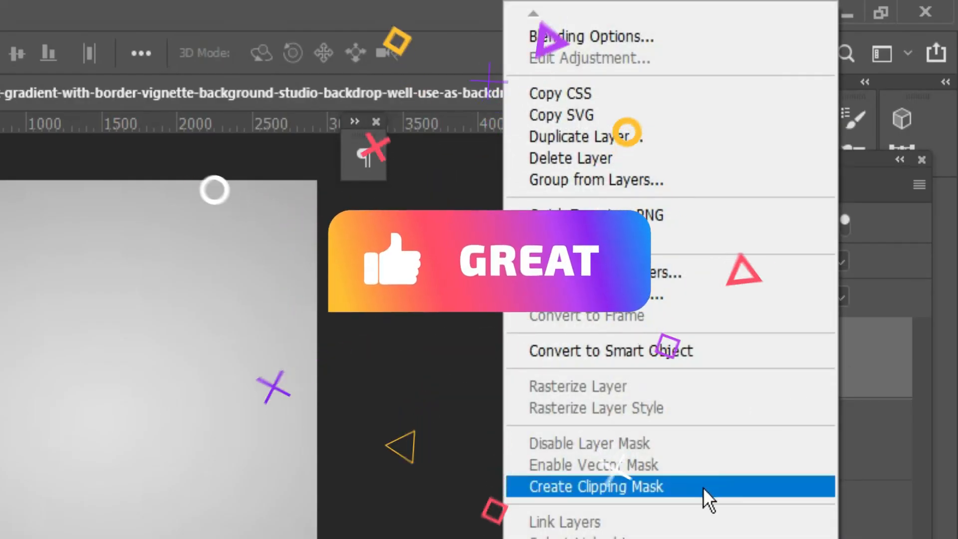
pyautogui.click(703, 486)
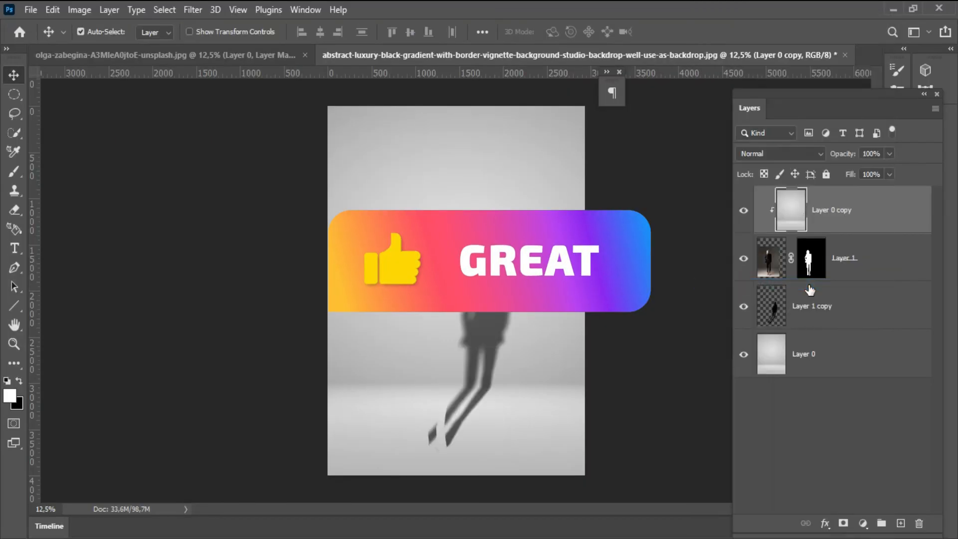
# - Apply the Average blur to the clipped Layer 0 copy and set its blend mode to Soft Light
pyautogui.click(190, 9)
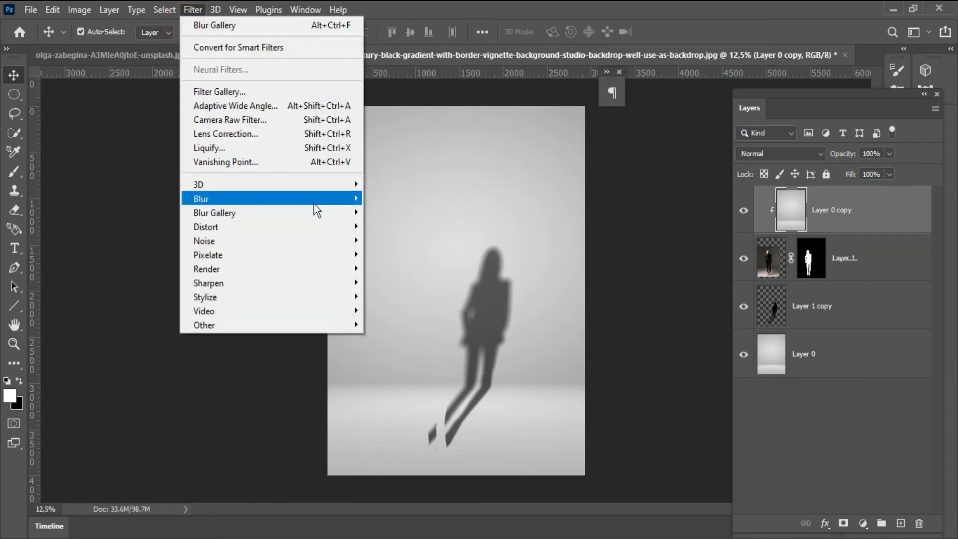
pyautogui.moveTo(342, 199)
pyautogui.click(392, 200)
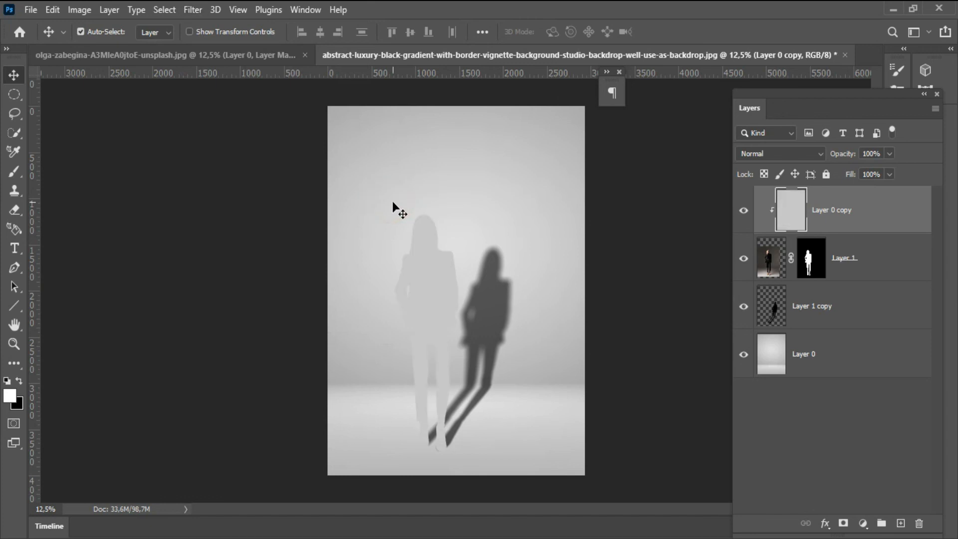
pyautogui.click(780, 155)
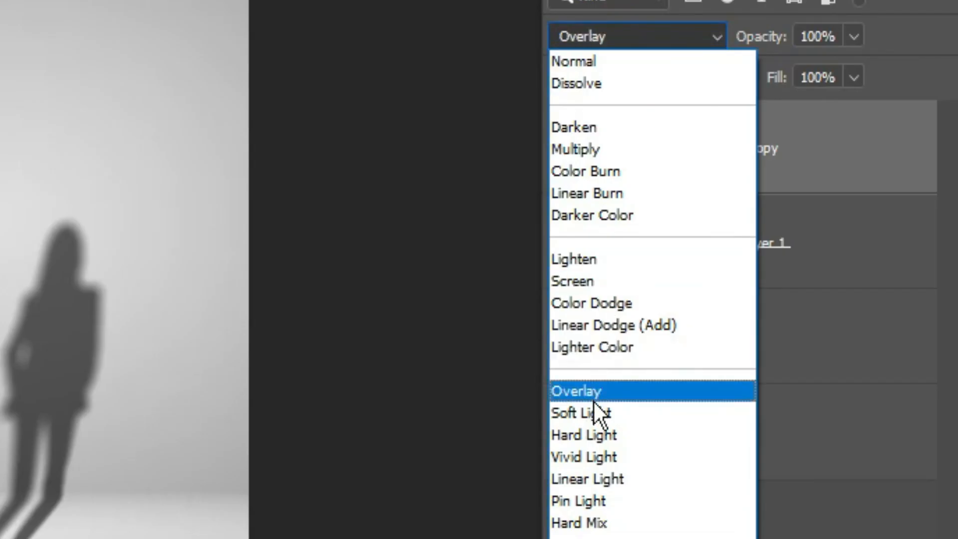
pyautogui.click(593, 414)
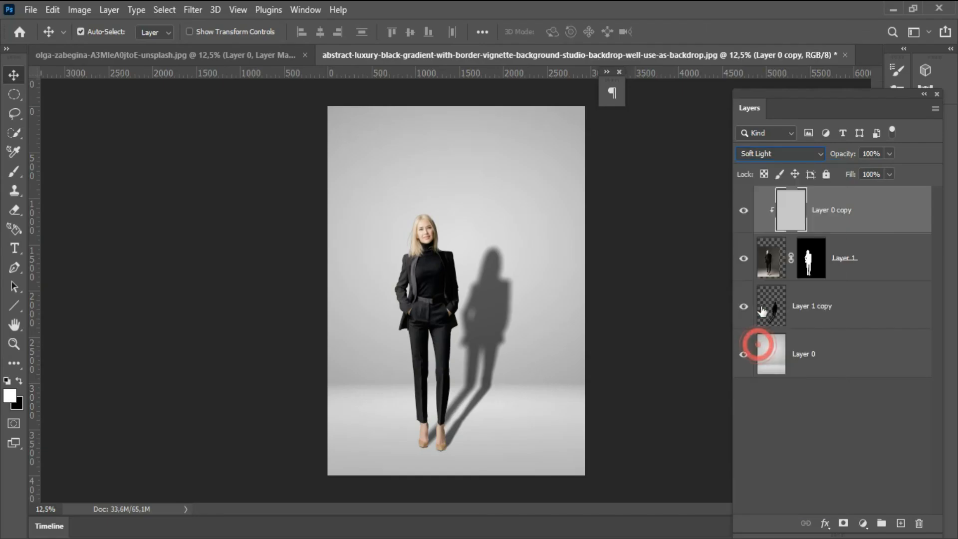
# - Toggle the visibility of Layer 0 copy and Layer 1 copy to compare the image with and without them
pyautogui.click(744, 214)
pyautogui.click(745, 215)
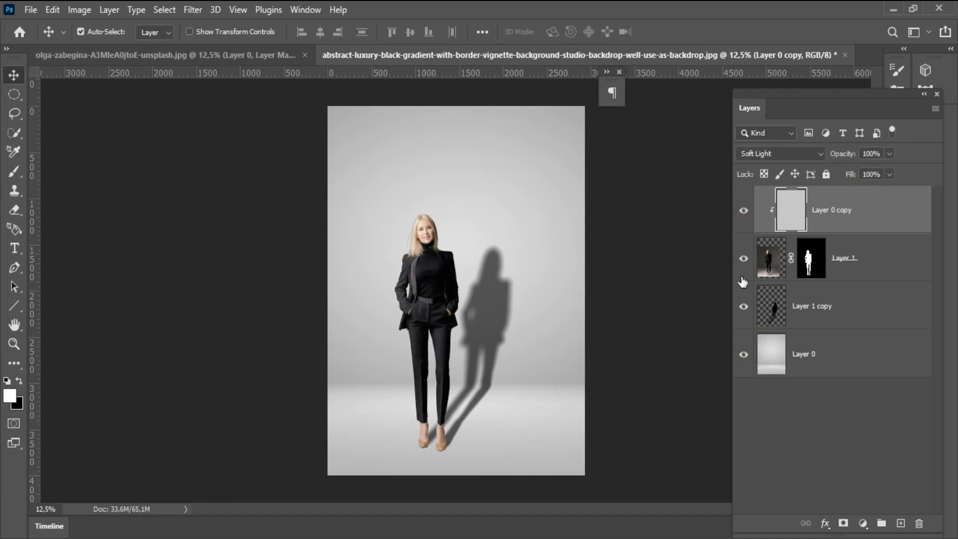
pyautogui.click(740, 313)
pyautogui.click(741, 315)
pyautogui.click(741, 314)
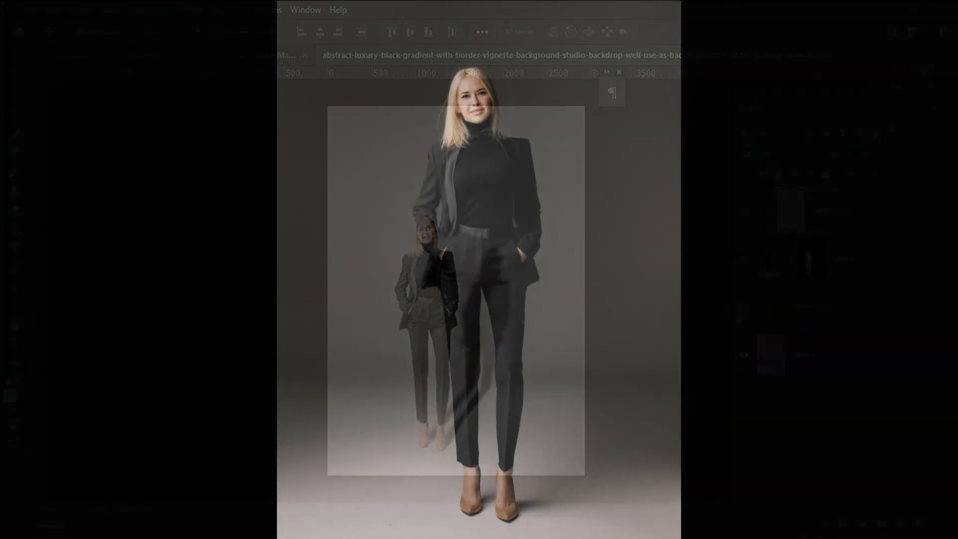